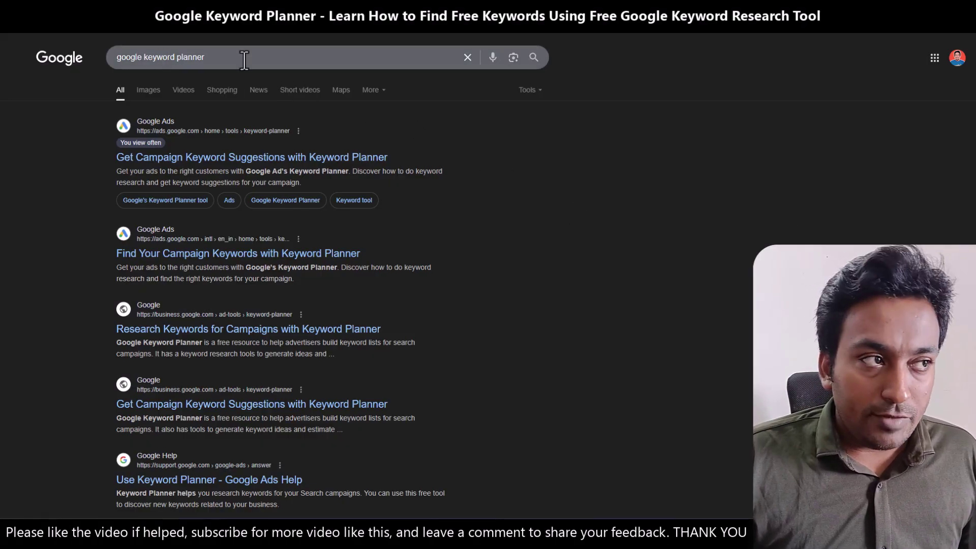
Open the first Google Ads Keyword Planner search result and review its Discover, Research, Estimate and Plan sections.
left_click(314, 162)
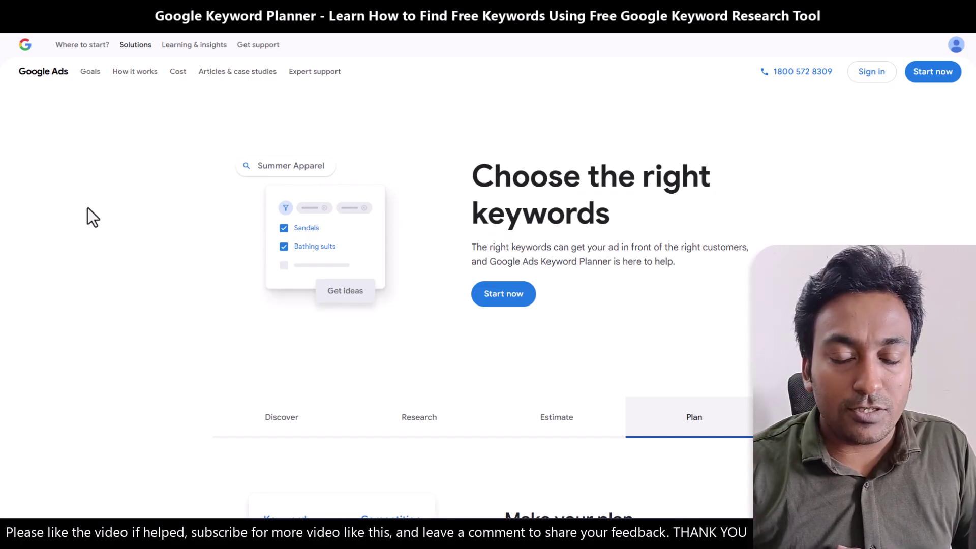
left_click(271, 426)
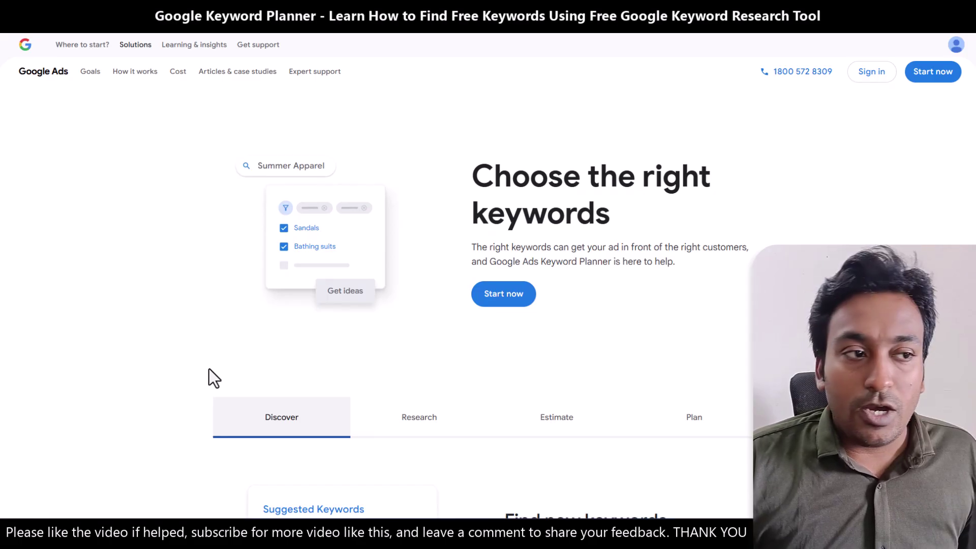
scroll(450, 285, "down", 4)
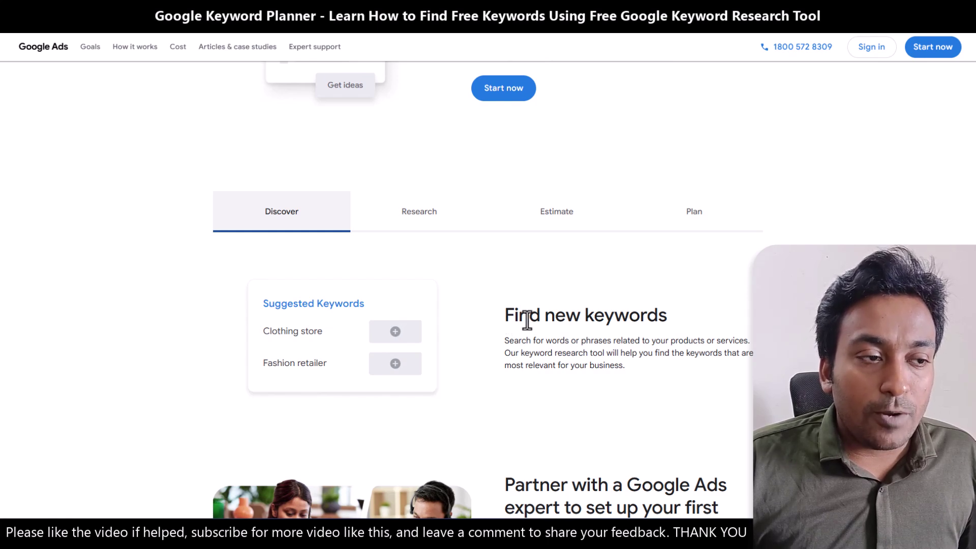
left_click(409, 229)
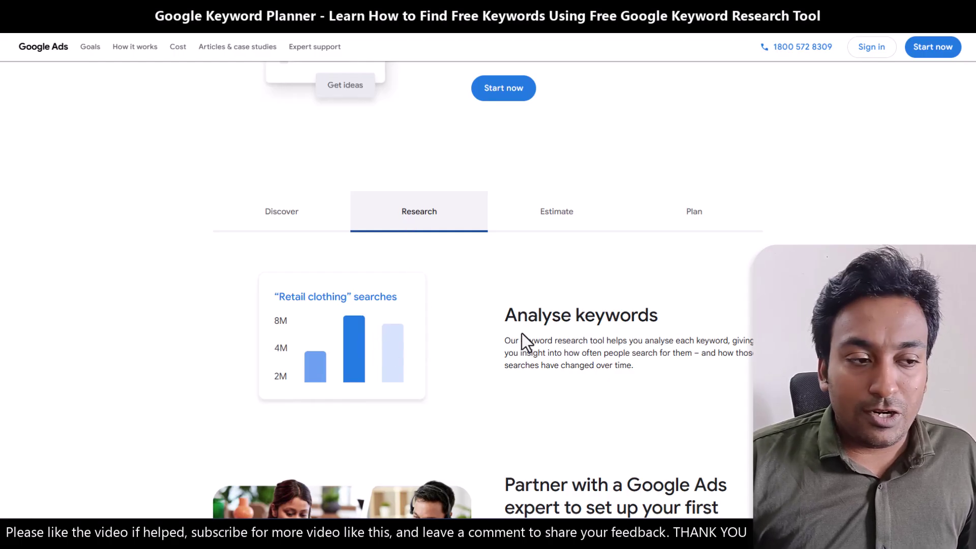
left_click(556, 232)
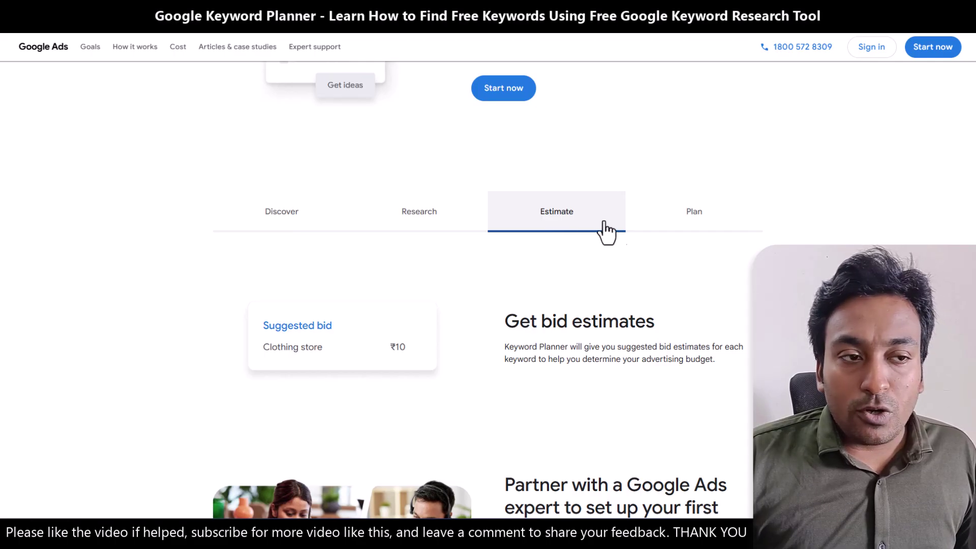
left_click(690, 225)
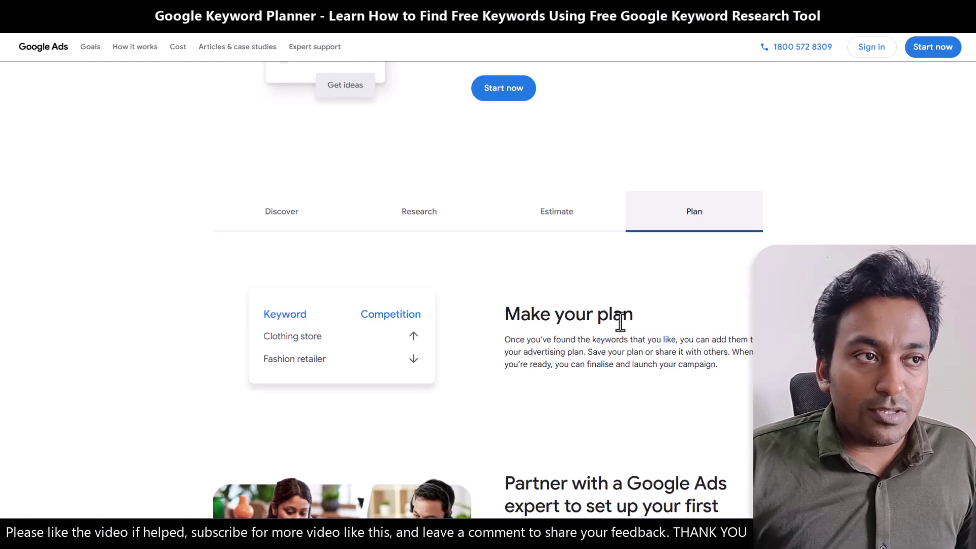
scroll(620, 321, "up", 4)
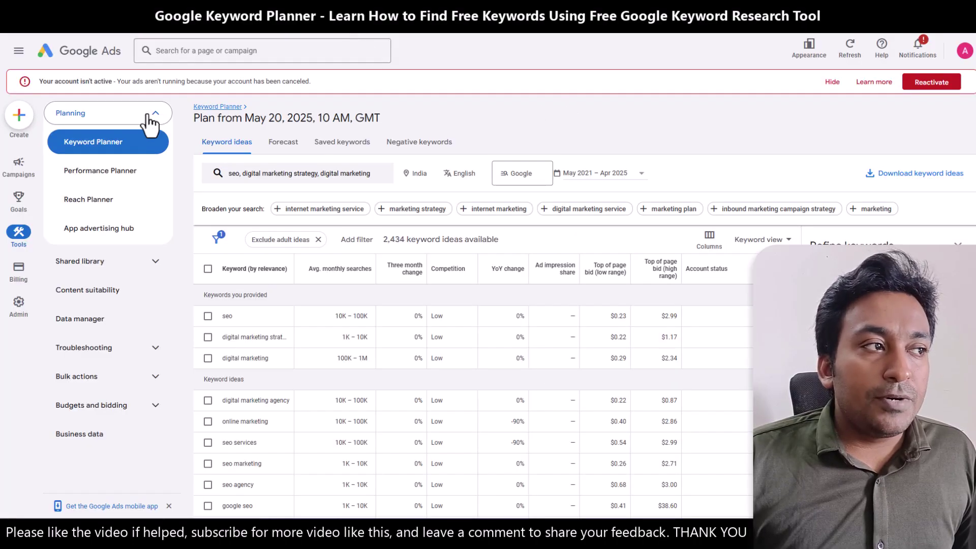
Start a Discover new keywords search in Keyword Planner with the keywords "lawyer", "personal lawyear" and "attorney".
left_click(94, 146)
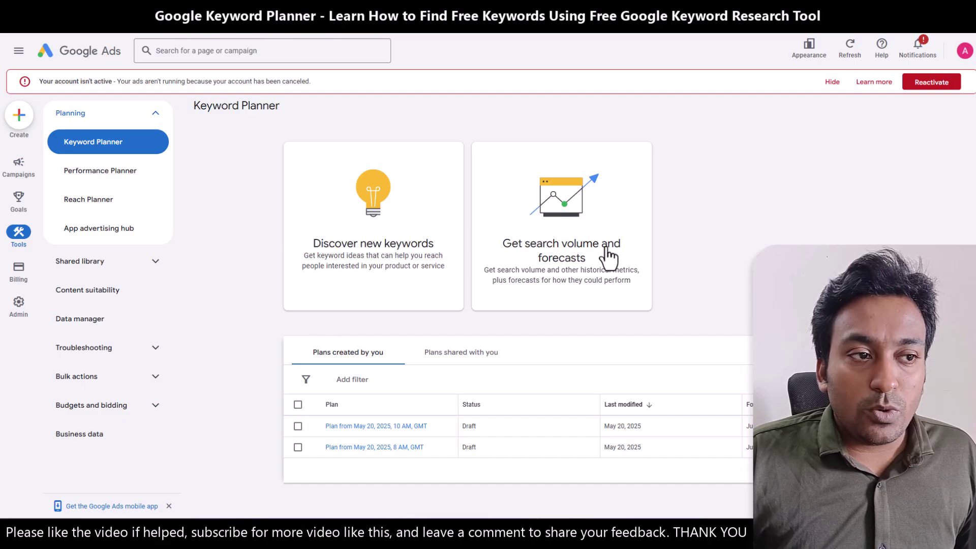
left_click(418, 265)
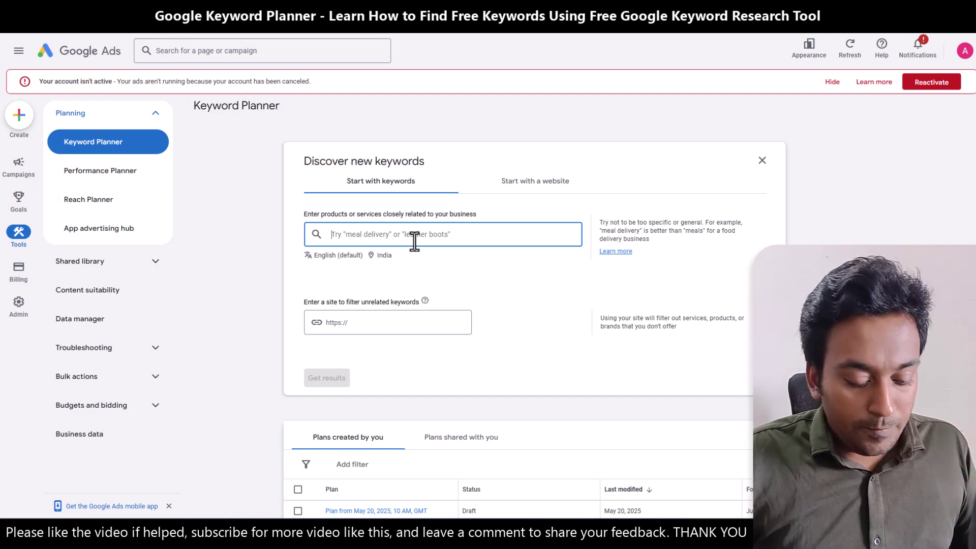
type("lawyer")
key("Return")
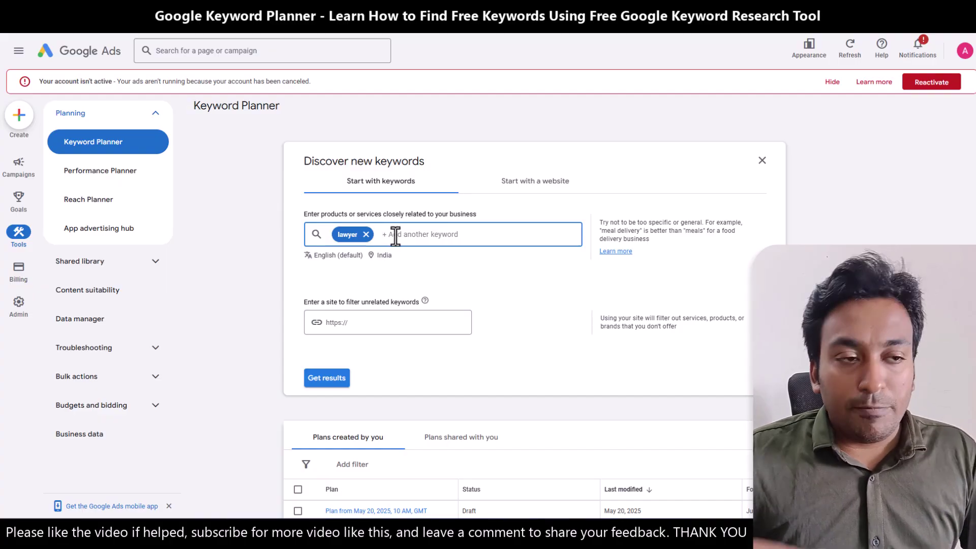
type("personal lawyear")
key("Return")
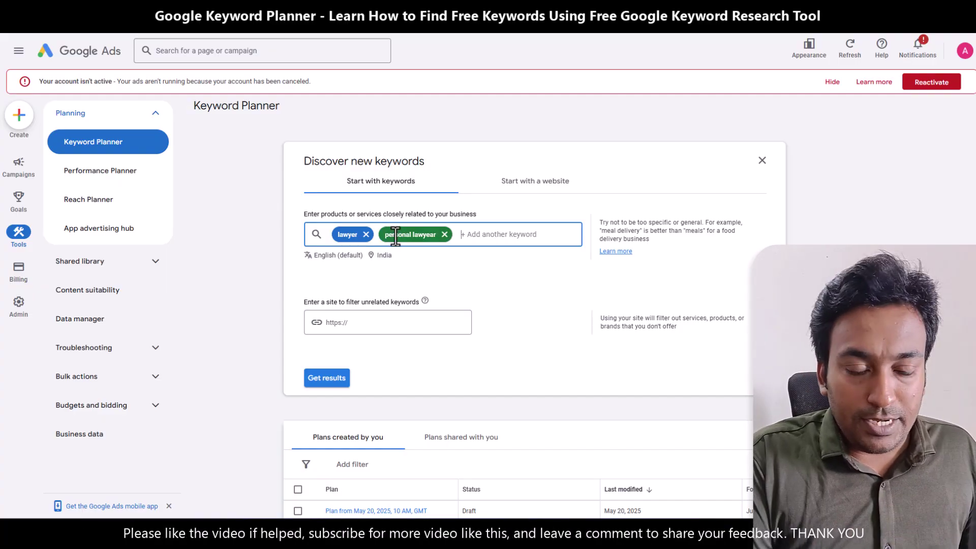
type("att")
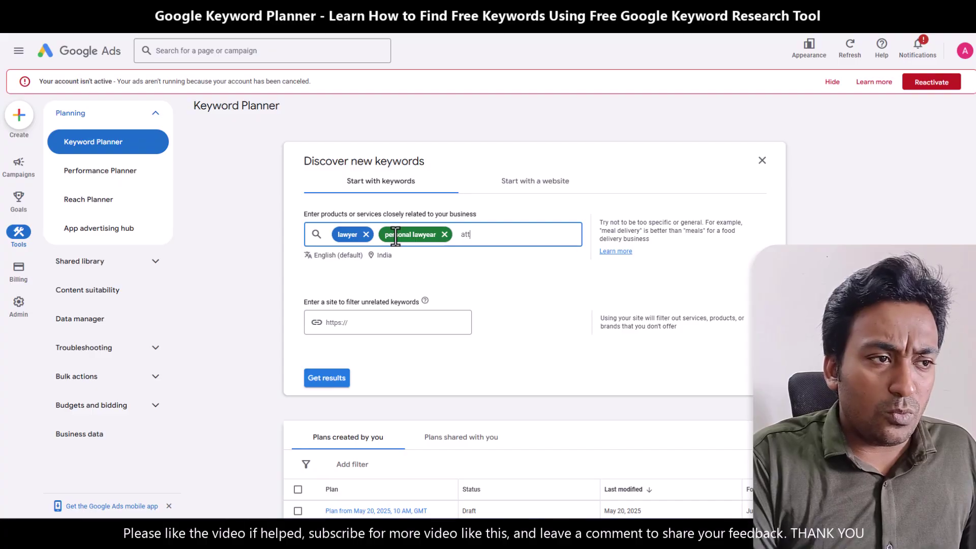
type("orney")
key("Return")
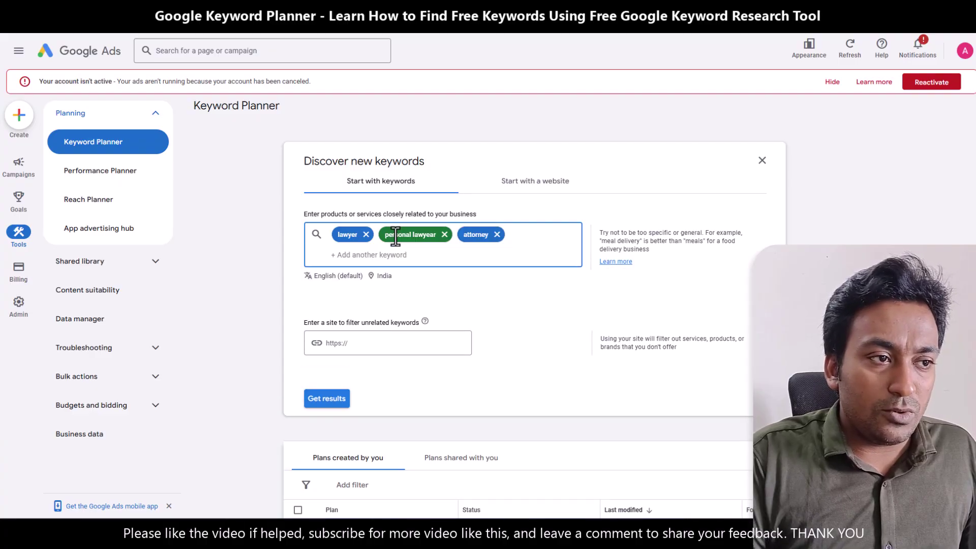
left_click(497, 277)
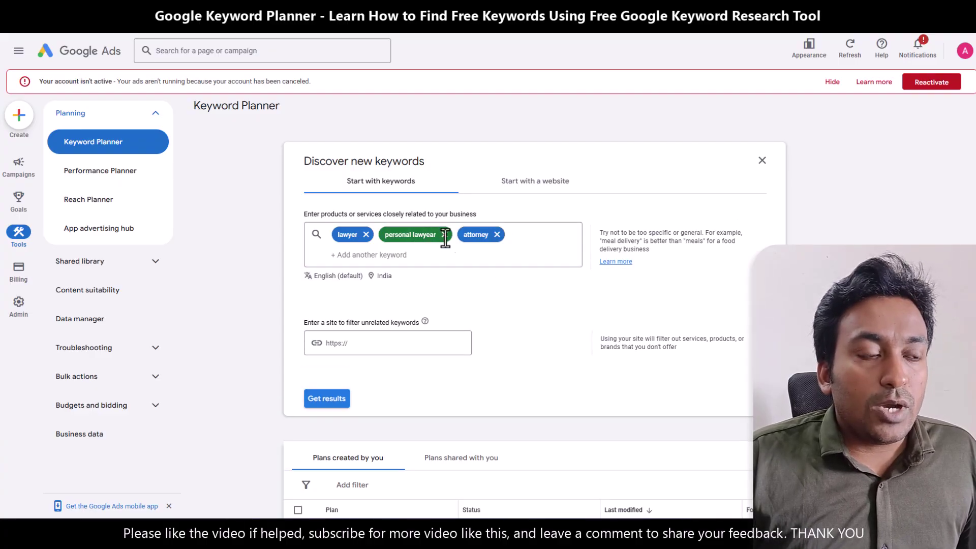
Browse the languages available for the keyword search without choosing another one.
left_click(351, 277)
left_click_drag(409, 326, 404, 469)
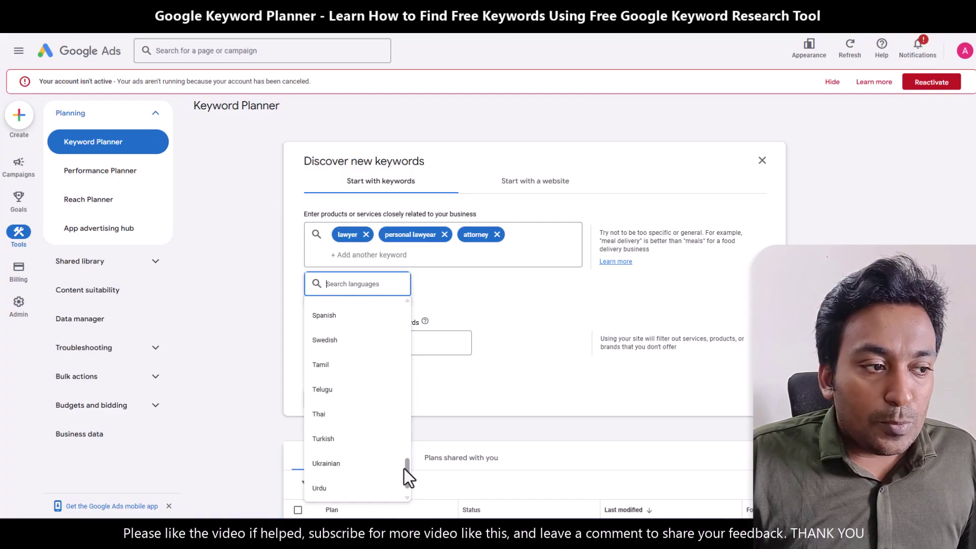
left_click(475, 279)
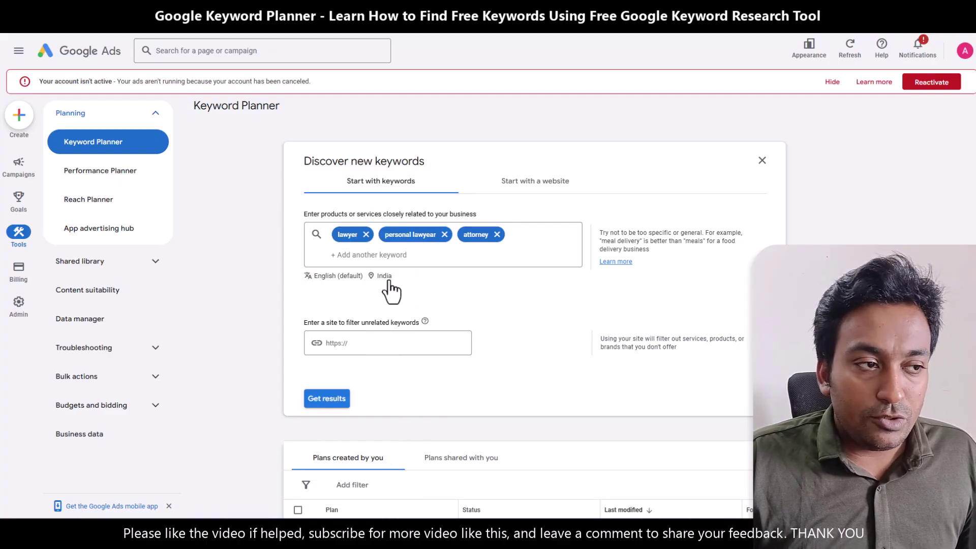
Remove the country-wide India location and set the keyword search location to Chennai, Tamil Nadu, India.
left_click(385, 276)
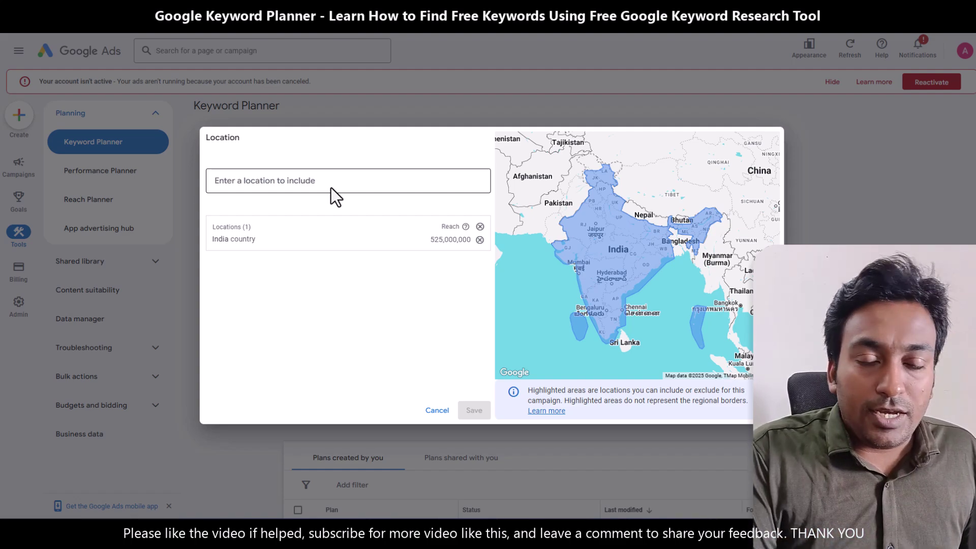
left_click(480, 239)
left_click(386, 181)
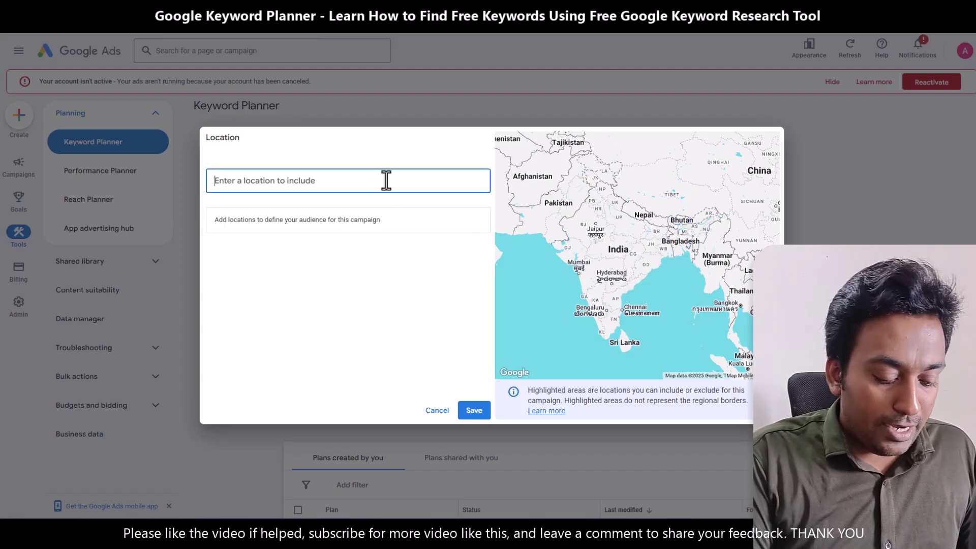
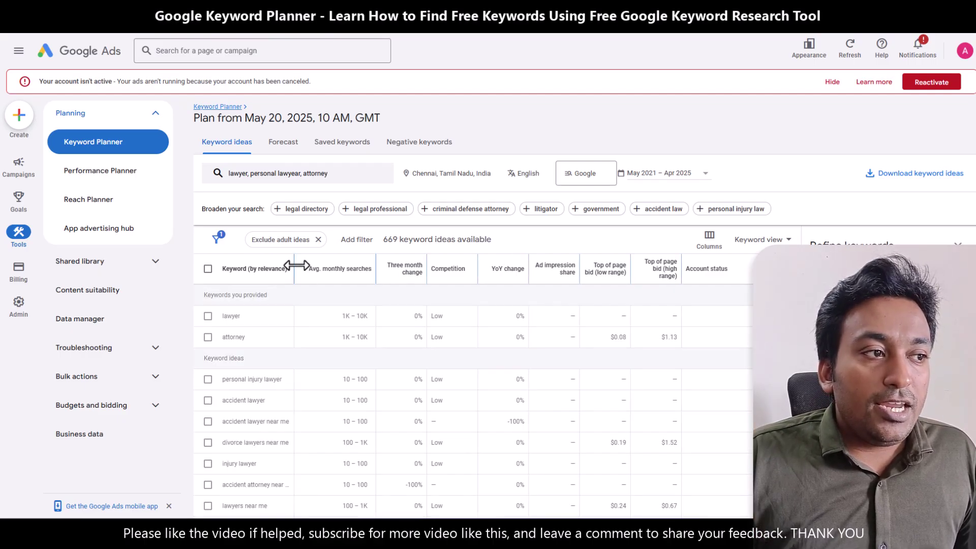
Widen the Keyword column slightly and set the search network to Google and search partners.
left_click_drag(296, 265, 309, 265)
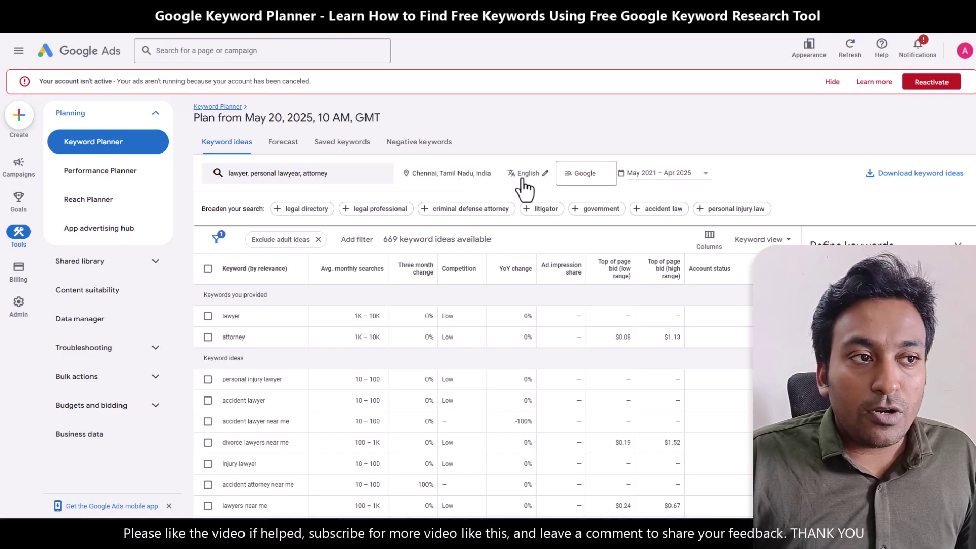
left_click(582, 181)
left_click(587, 208)
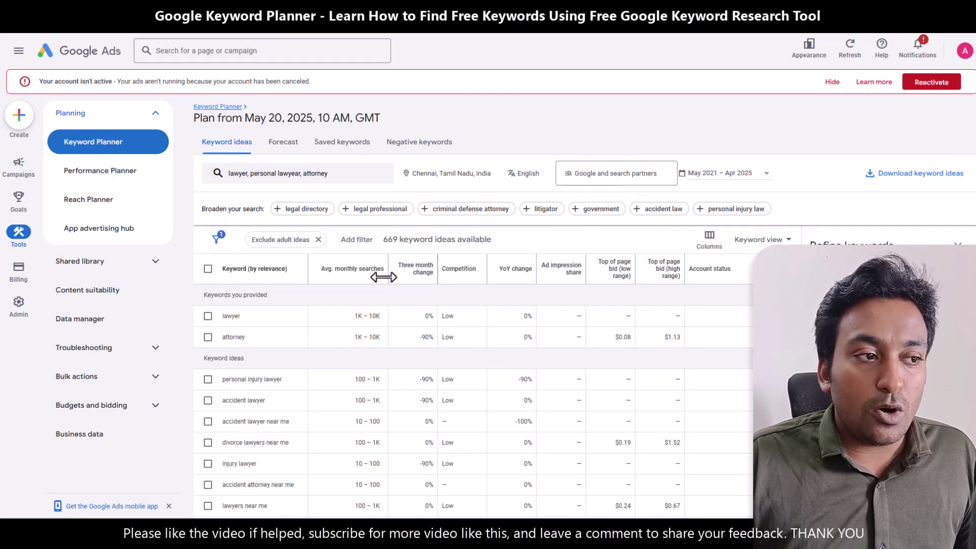
Review the date range options for the keyword ideas without changing the range.
left_click(718, 178)
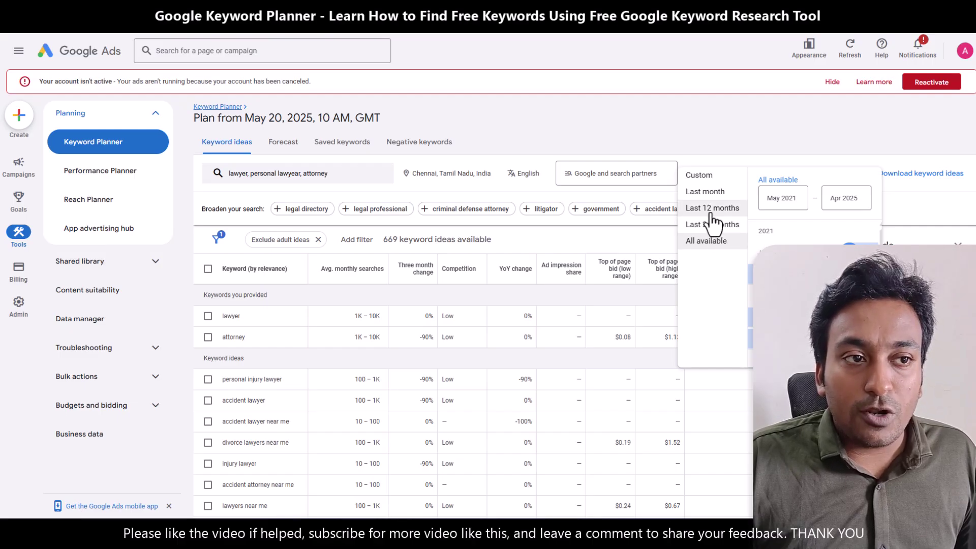
left_click(727, 151)
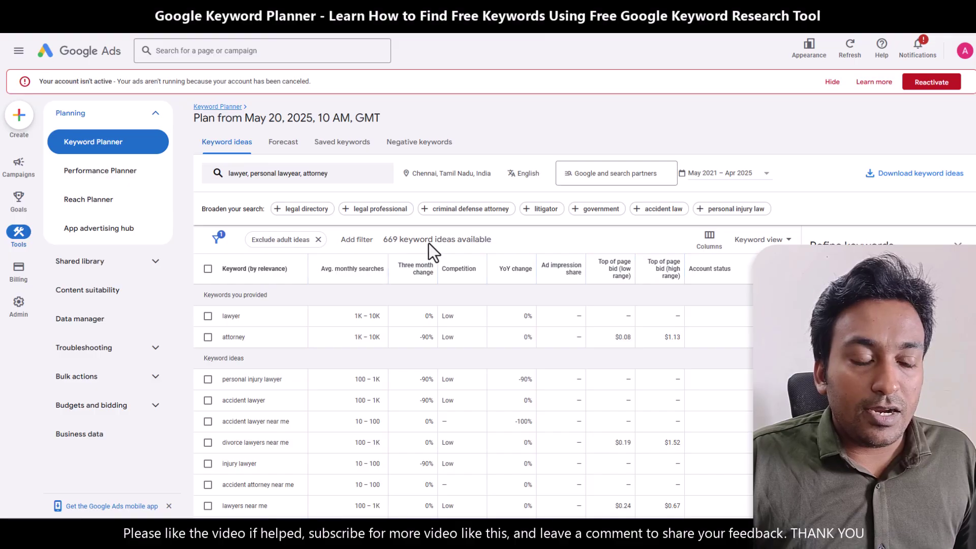
Download the keyword ideas as a .csv file and open the downloaded file in Excel.
left_click(900, 176)
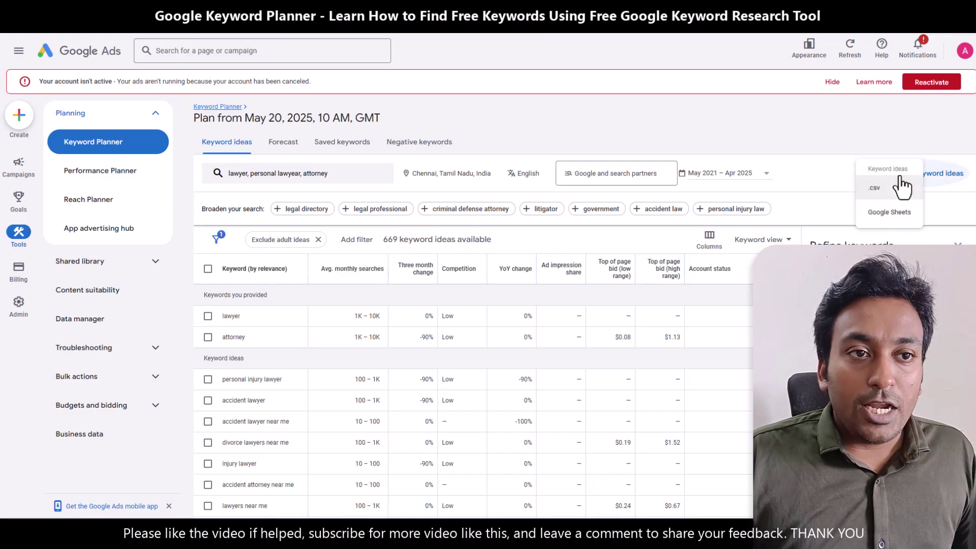
left_click(875, 187)
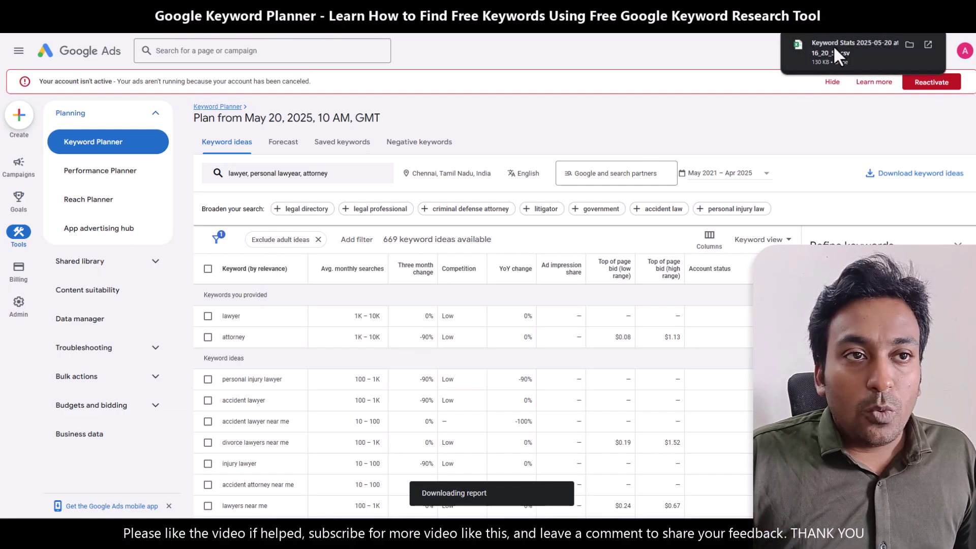
left_click(836, 55)
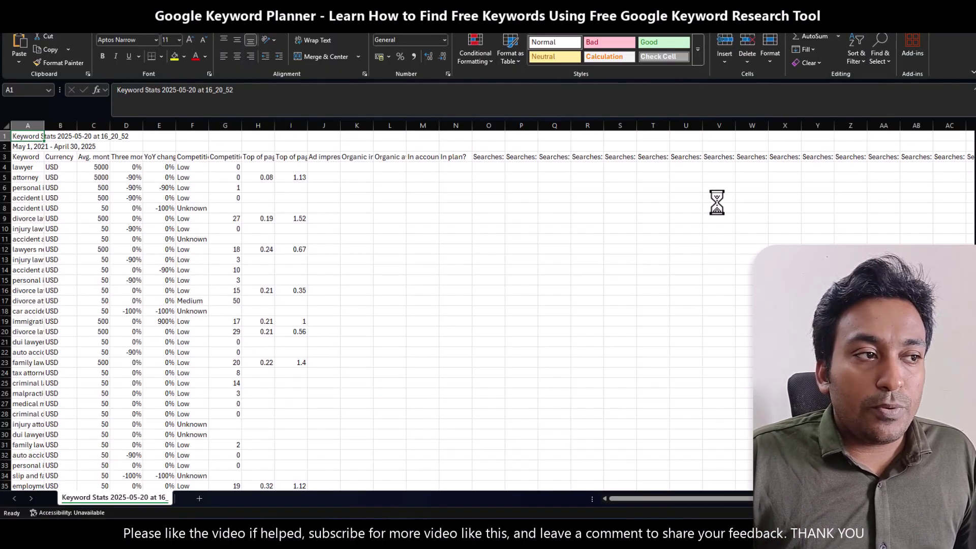
Fit column A to its contents to read through the keyword list, and close the file without saving.
double_click(45, 123)
scroll(192, 232, "down", 11)
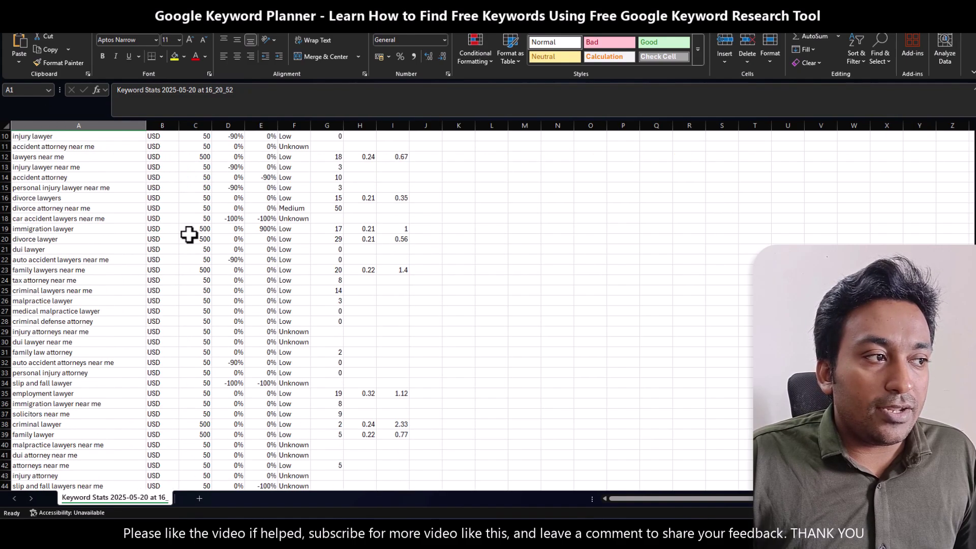
key("ctrl+w")
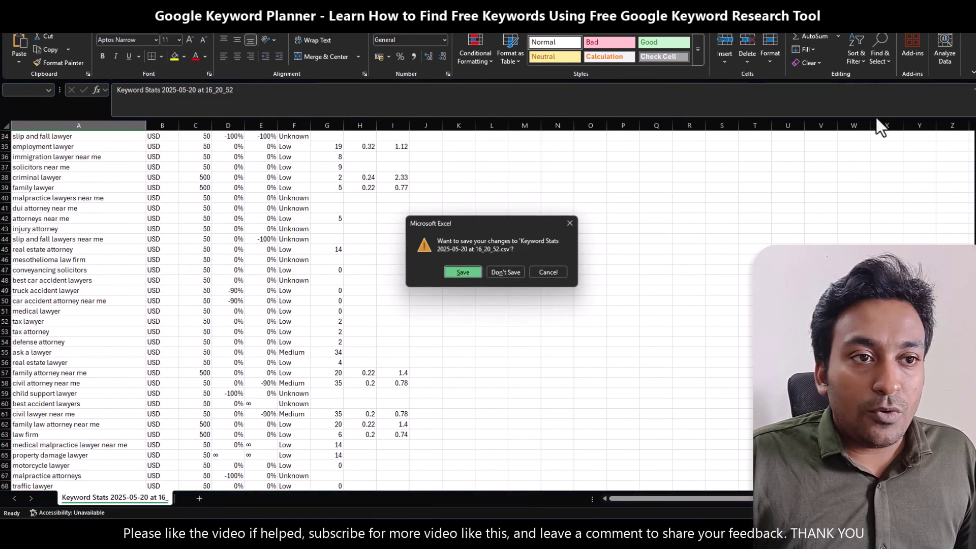
left_click(493, 274)
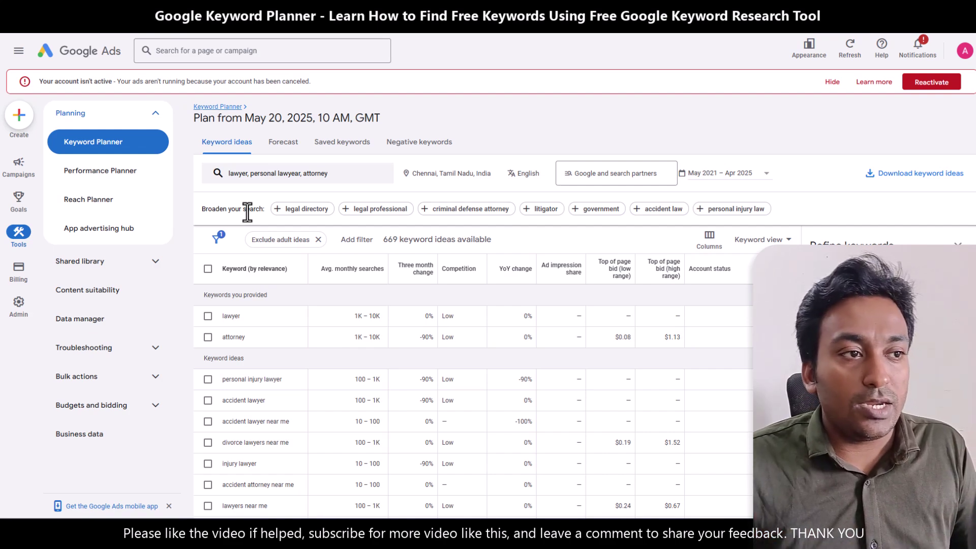
Broaden the search with "personal injury law" and "legal professional", getting updated keyword results after each addition.
left_click(703, 216)
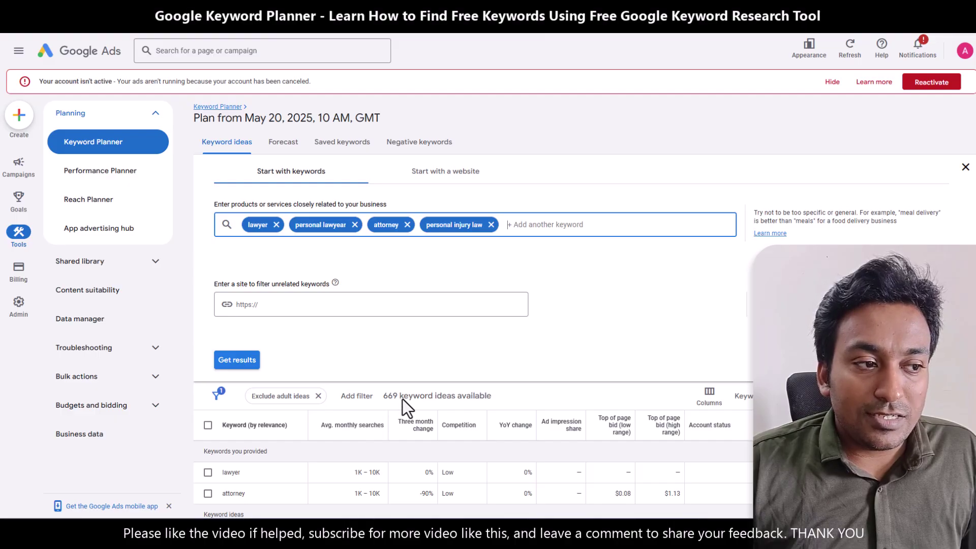
left_click(248, 366)
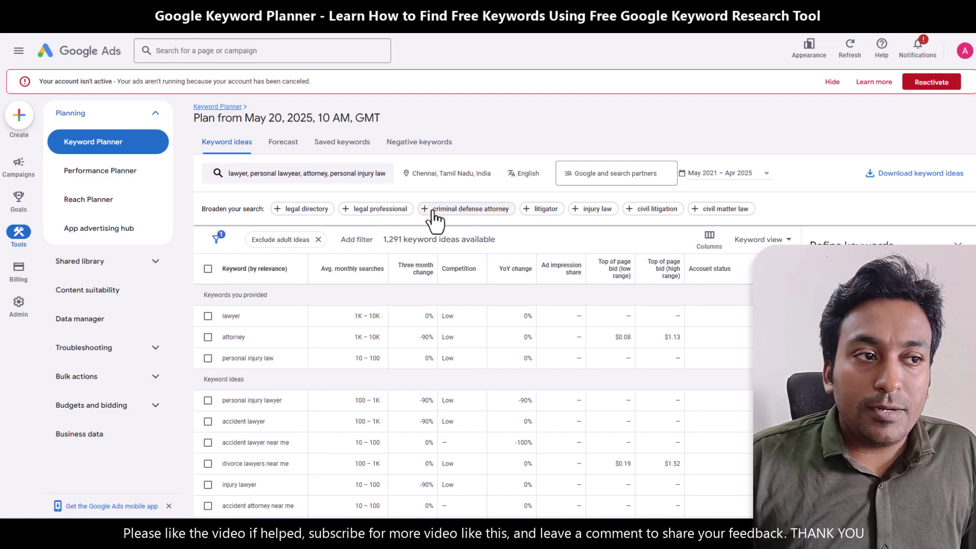
left_click(346, 209)
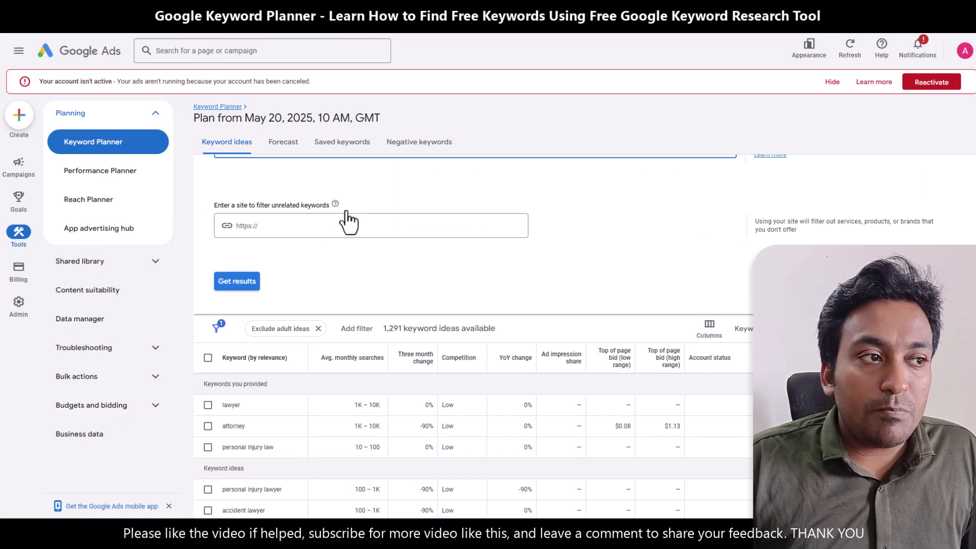
left_click(245, 360)
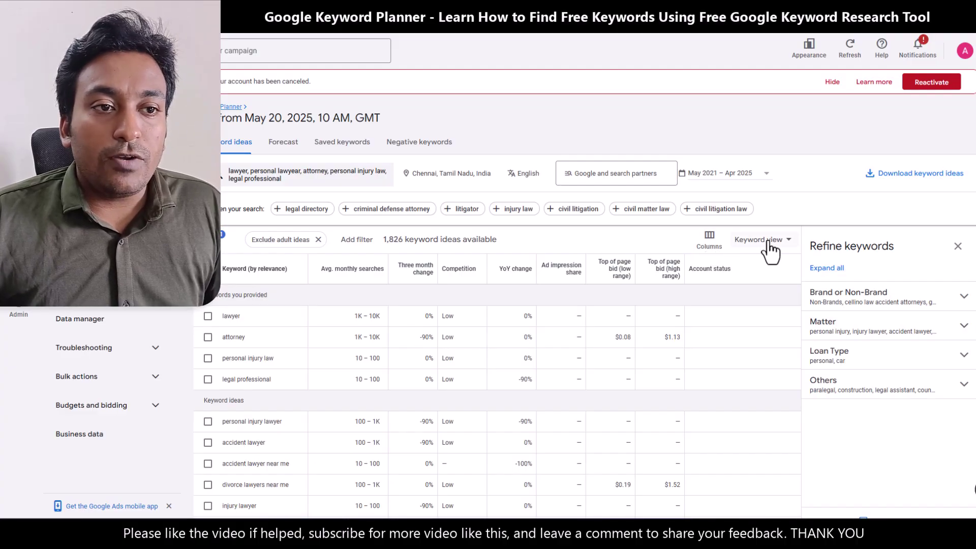
Review the available performance and attribute columns, and add the Organic average position column to the keyword results table.
left_click(710, 240)
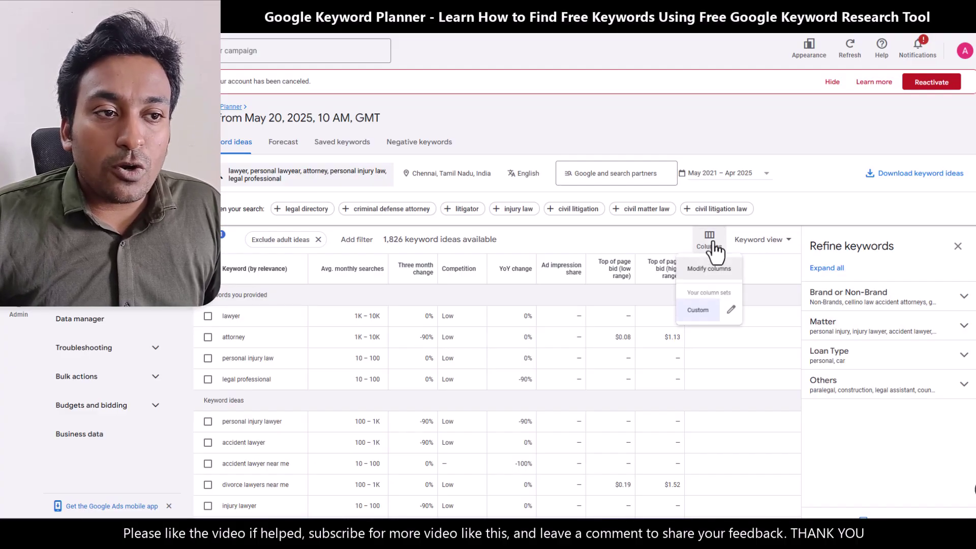
left_click(710, 275)
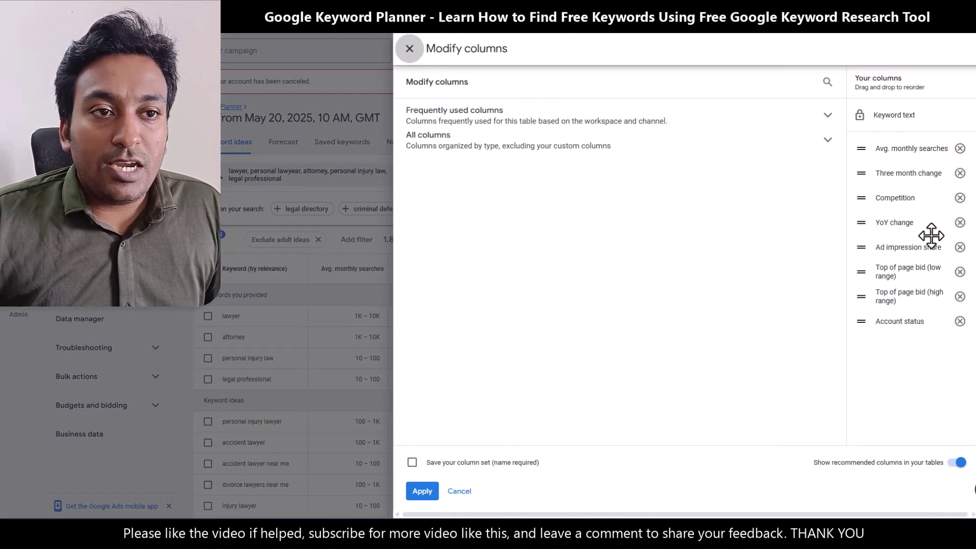
left_click(639, 145)
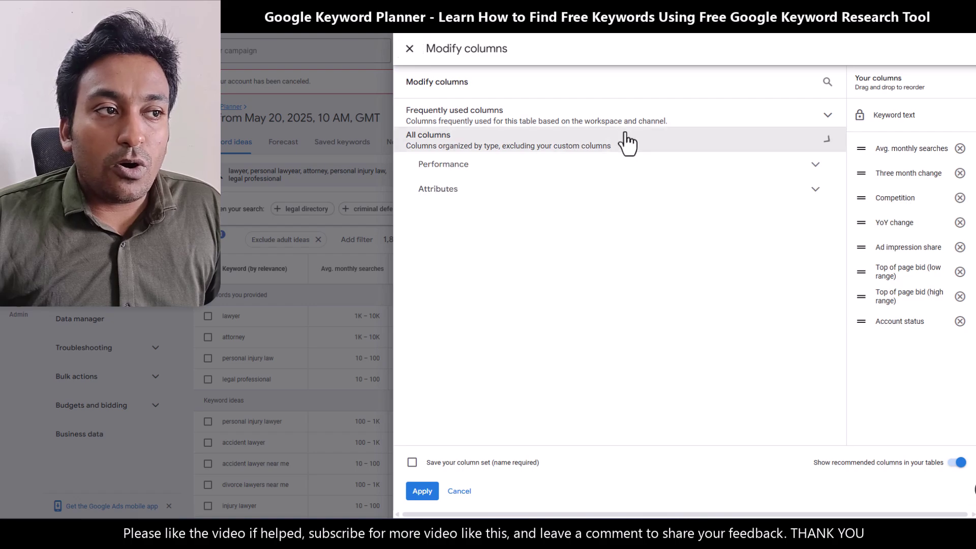
left_click(605, 170)
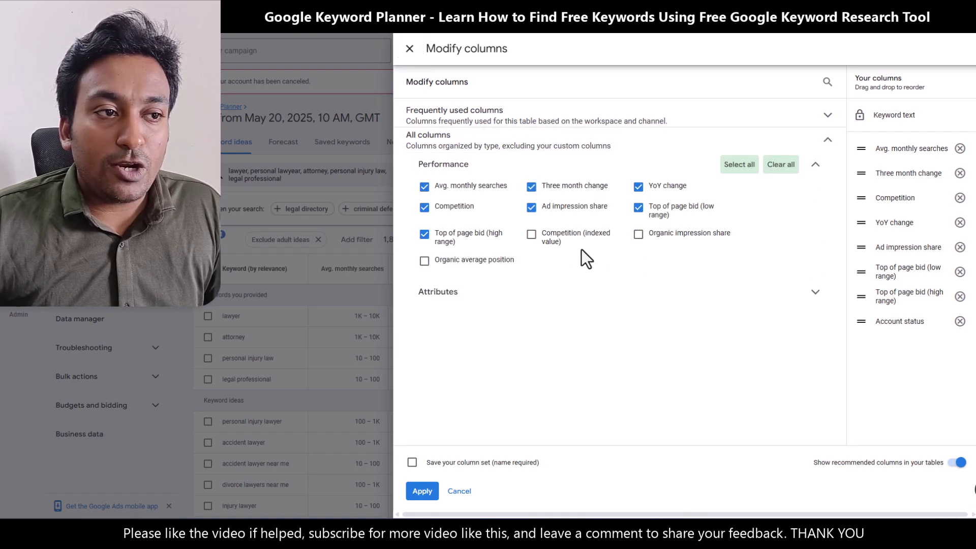
left_click(442, 292)
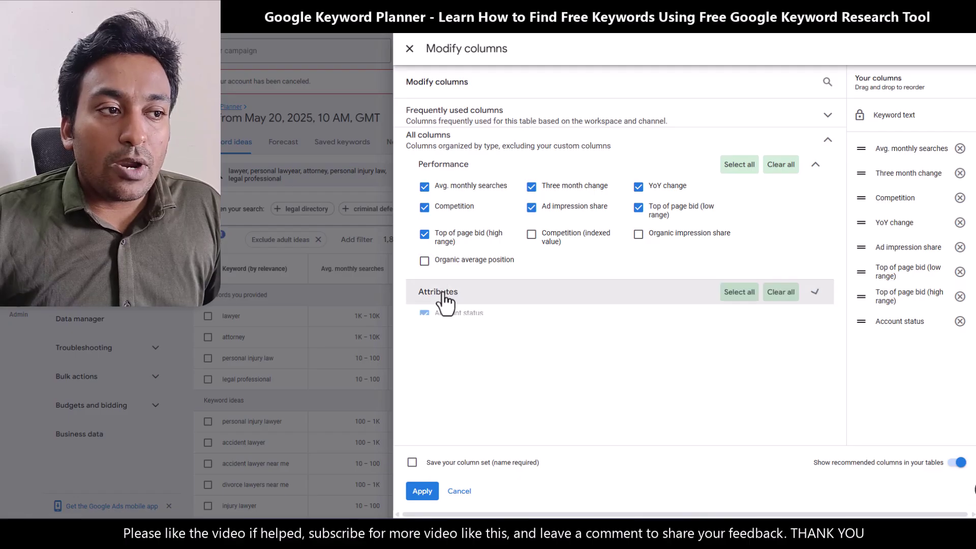
left_click(470, 152)
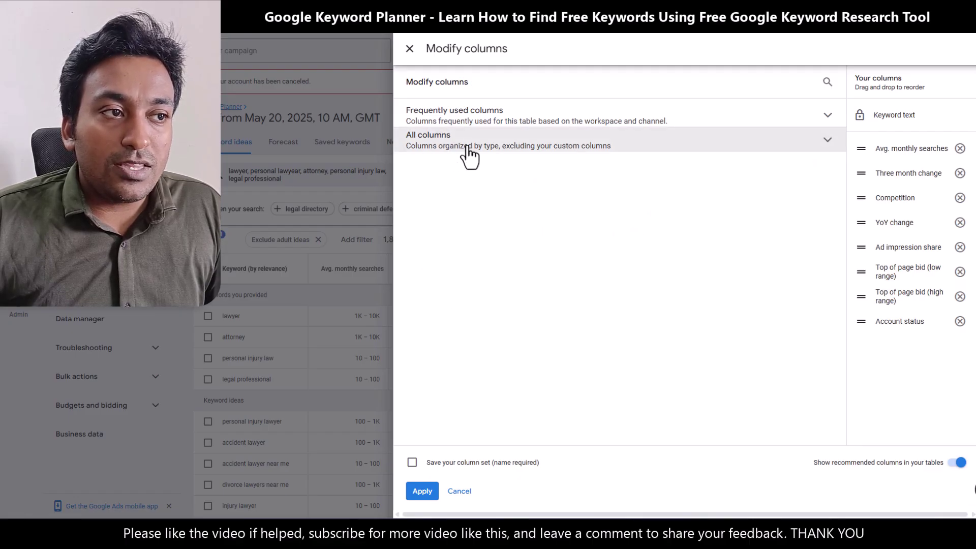
left_click(471, 153)
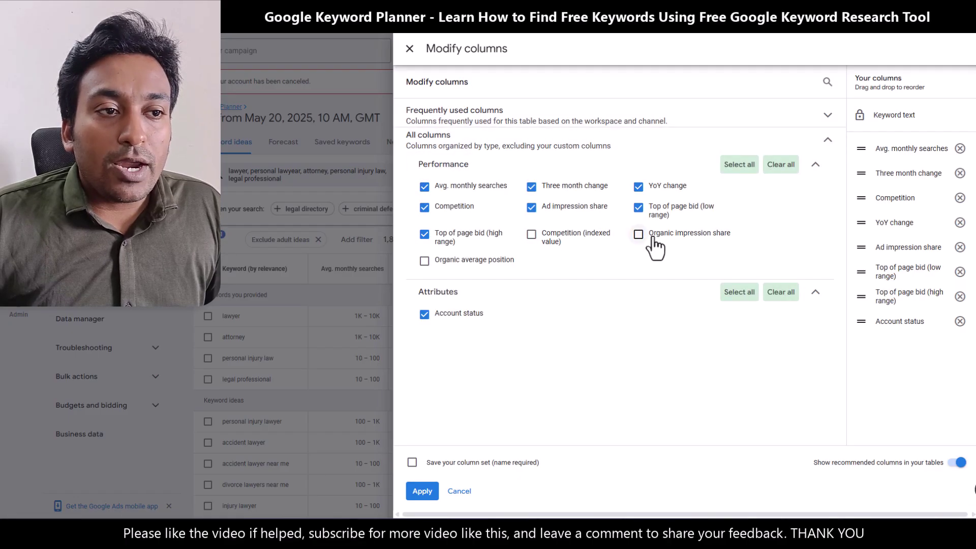
left_click(471, 262)
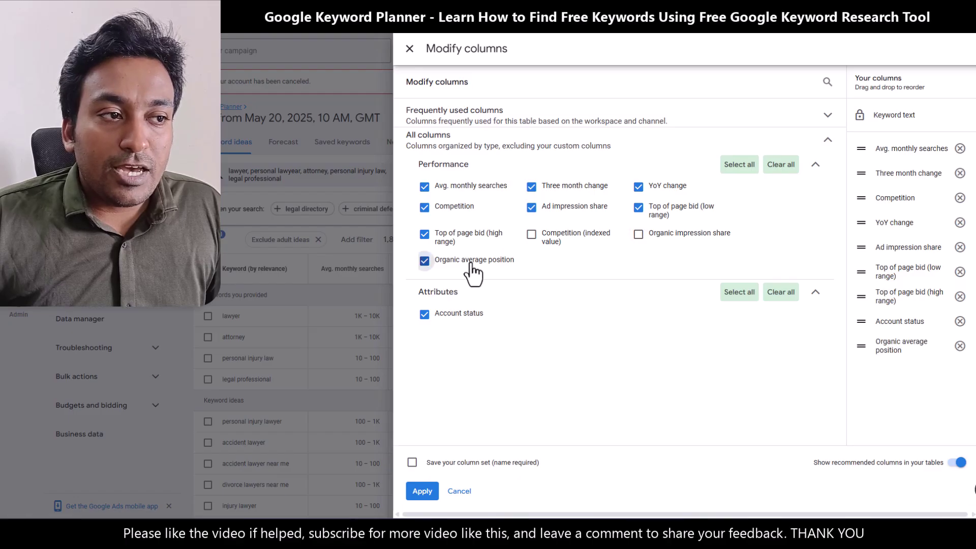
left_click(422, 491)
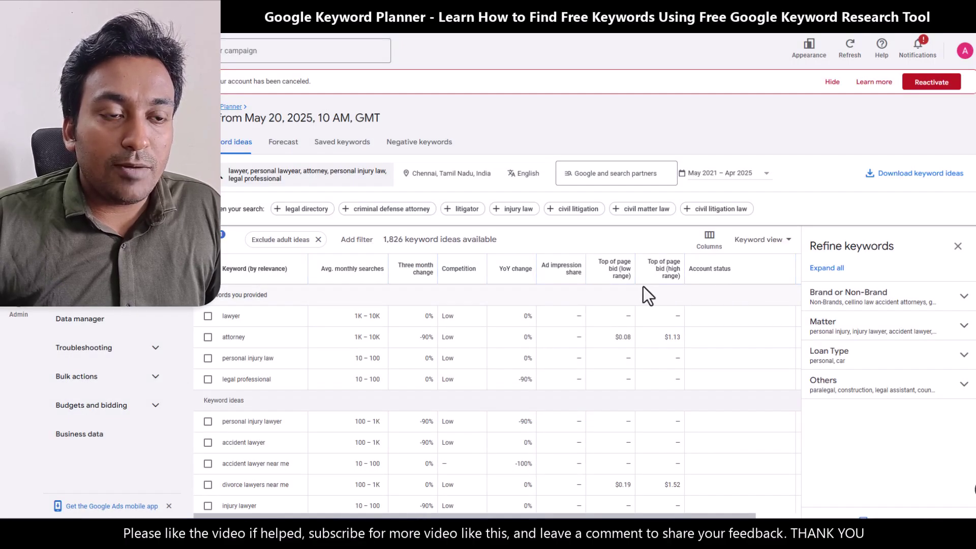
Close the Refine keywords pane and look through the keyword ideas, comparing average monthly searches, competition and bid ranges.
left_click(958, 246)
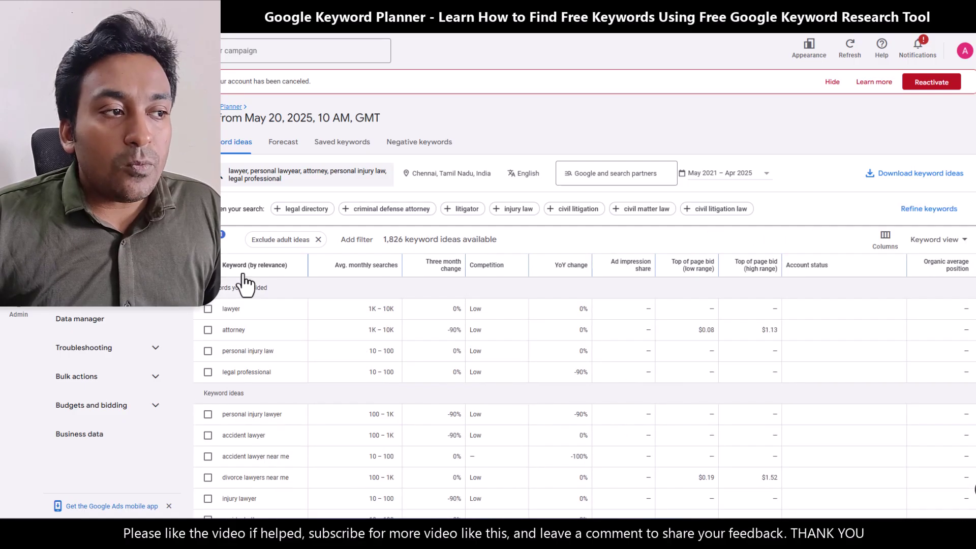
scroll(242, 279, "down", 1)
scroll(243, 279, "up", 1)
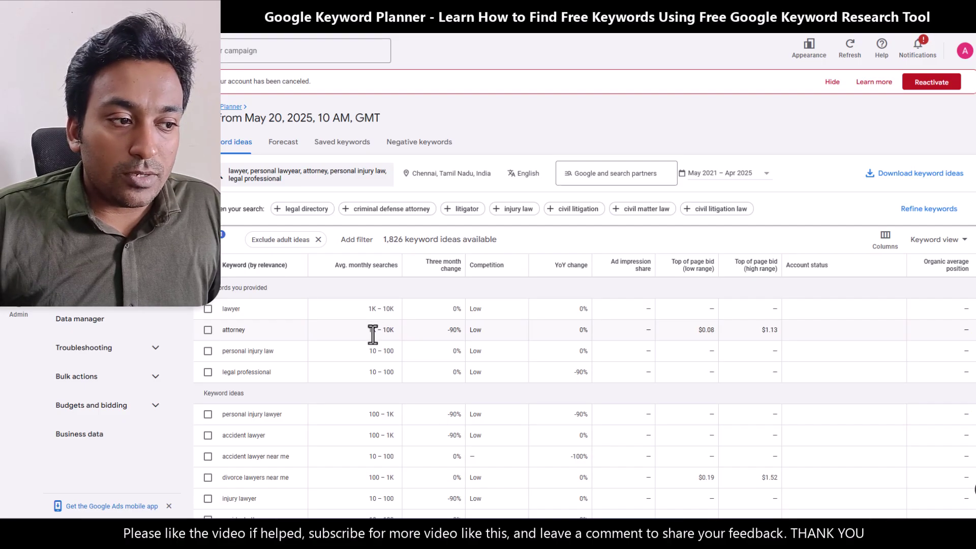
scroll(370, 386, "down", 5)
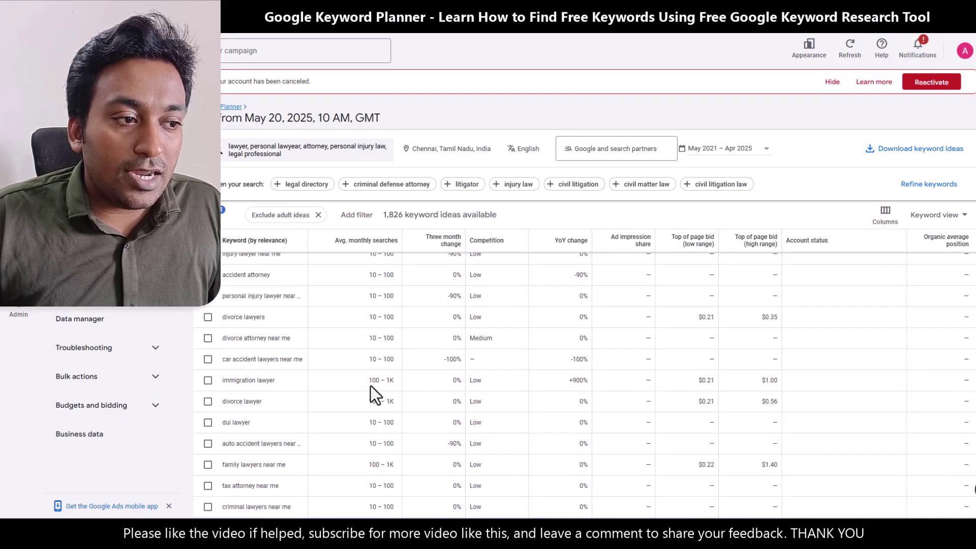
scroll(370, 386, "up", 5)
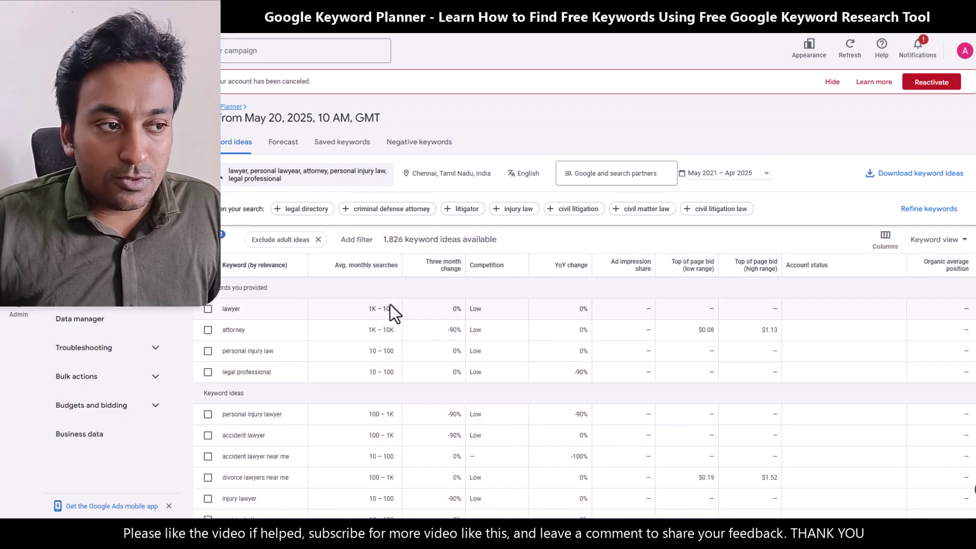